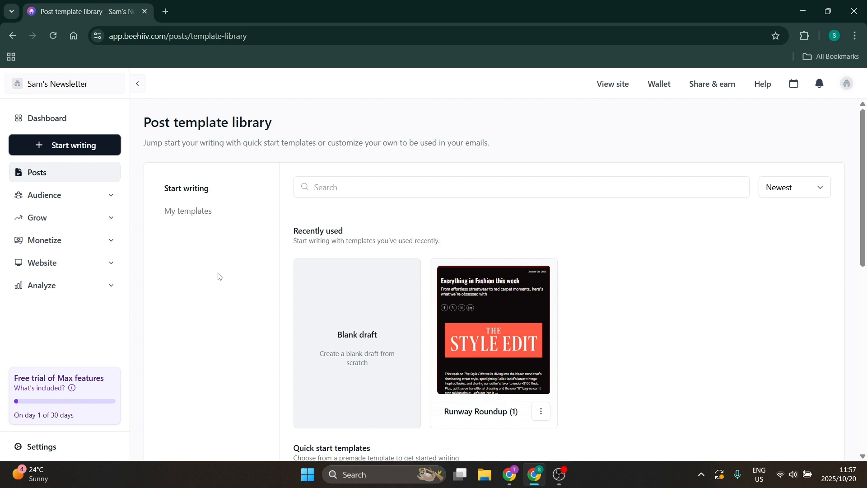
Start a post from the recently used Runway Roundup (1) template and decline the offered tutorial.
scroll(356, 333, down, 1)
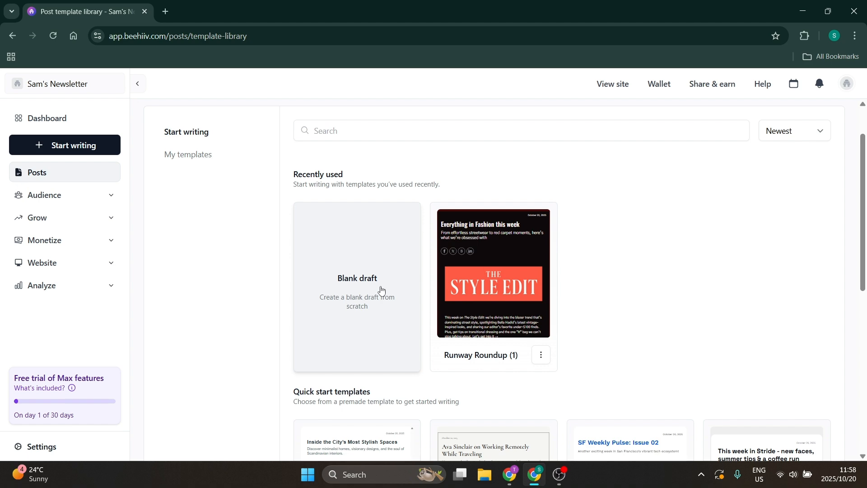
scroll(381, 290, down, 8)
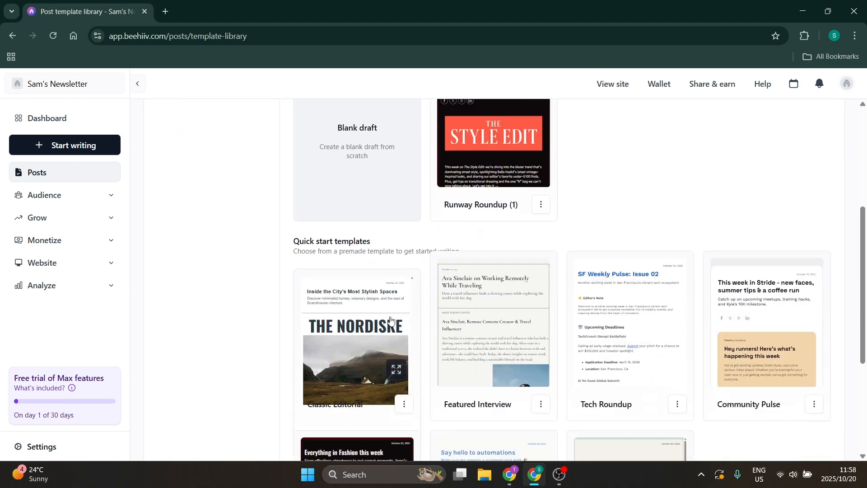
scroll(395, 318, up, 2)
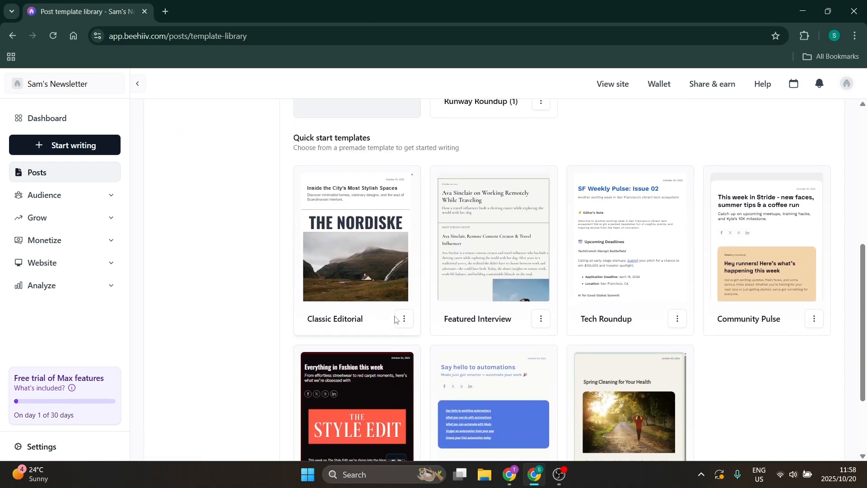
scroll(430, 219, up, 3)
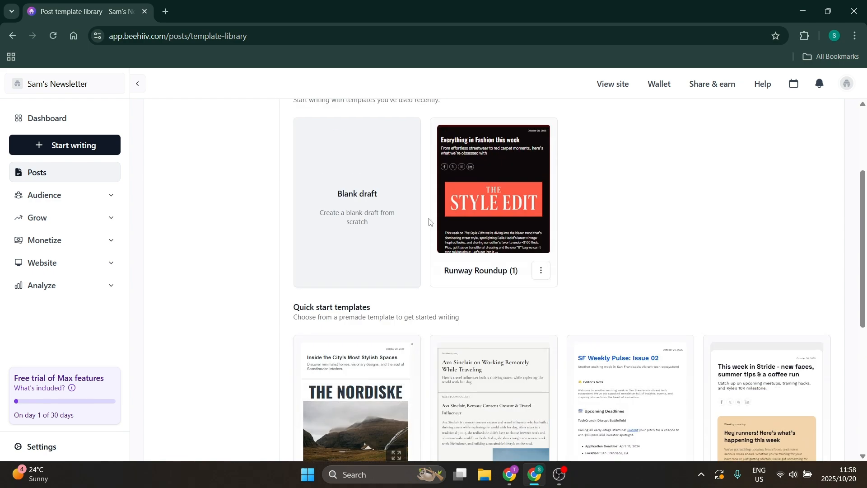
scroll(530, 358, down, 5)
scroll(582, 325, up, 6)
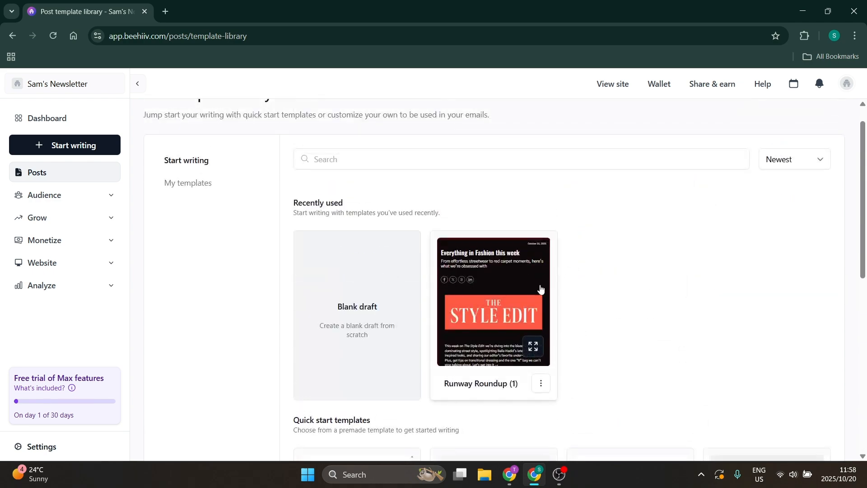
click(490, 293)
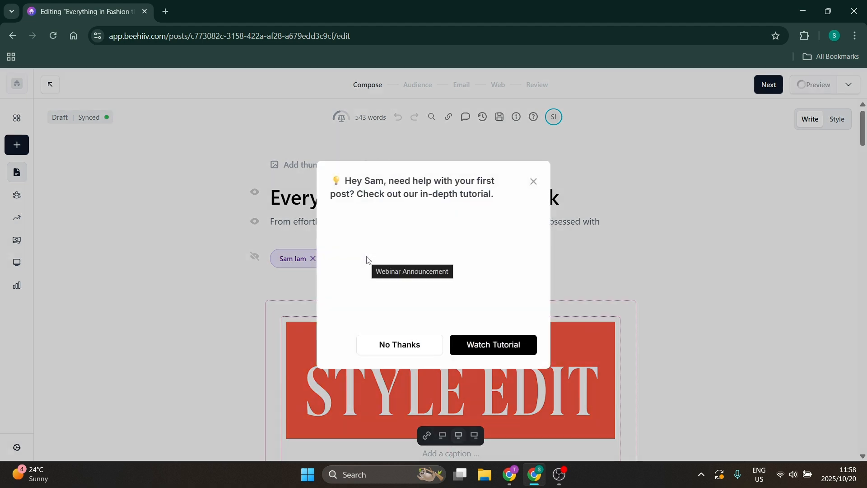
click(380, 348)
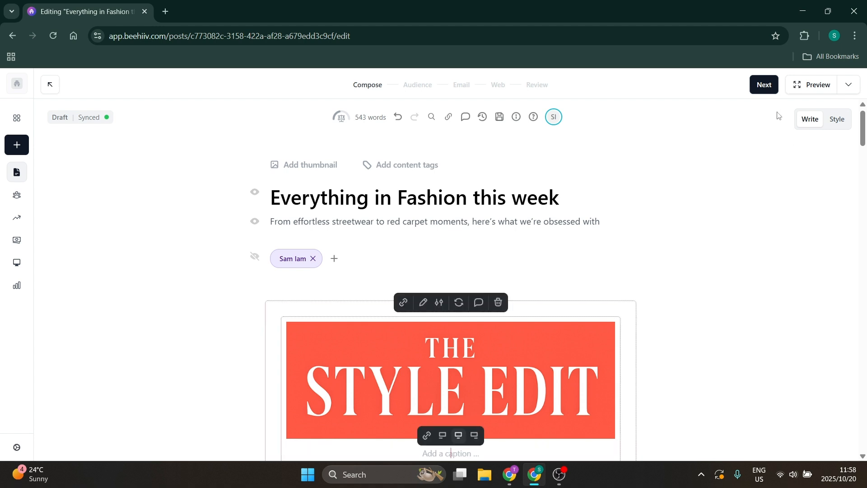
Examine the post's title area, header image, intro text, photo block and shop section in the draft.
scroll(460, 237, down, 2)
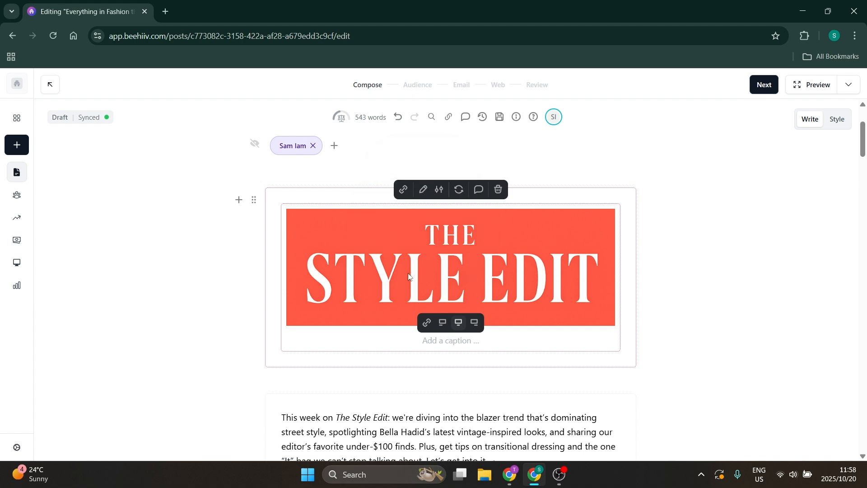
click(463, 348)
scroll(465, 347, down, 6)
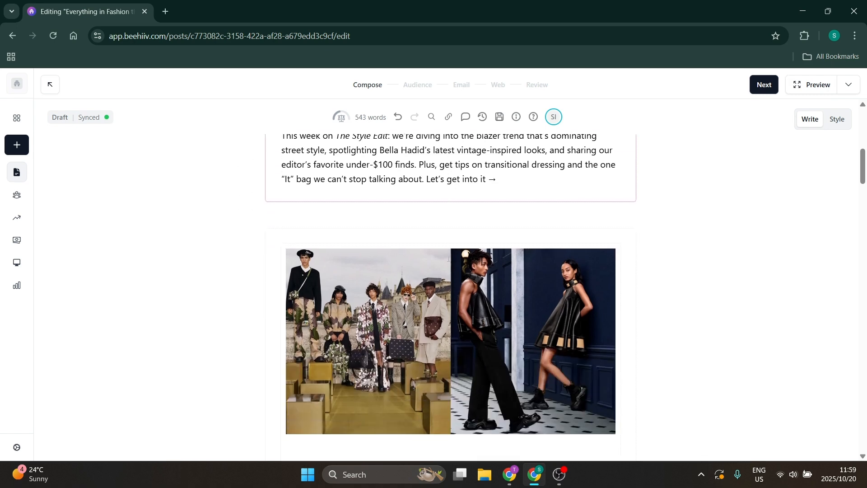
click(490, 260)
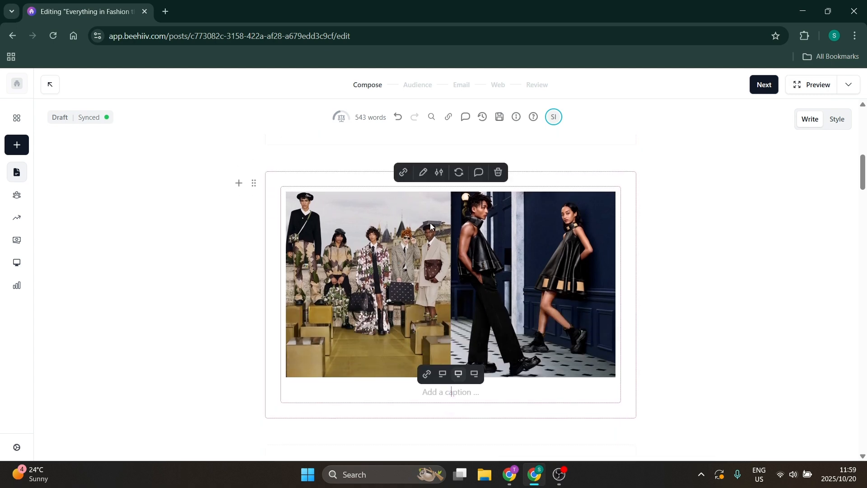
scroll(436, 285, down, 10)
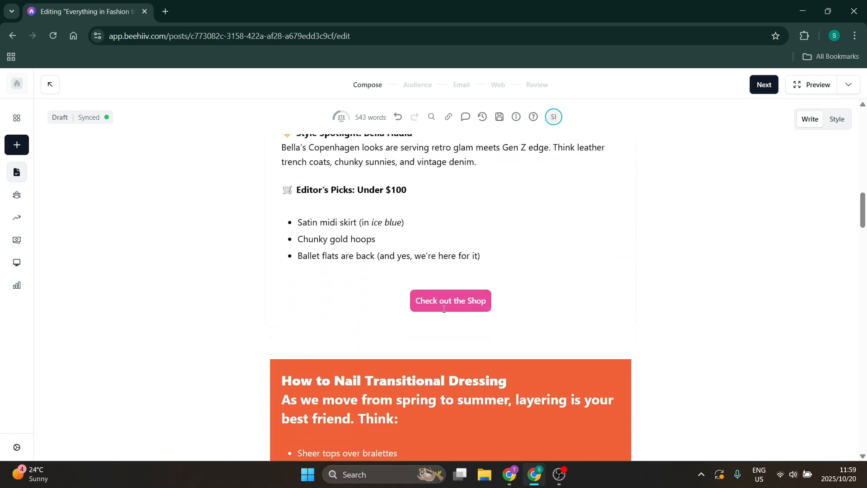
scroll(446, 311, down, 1)
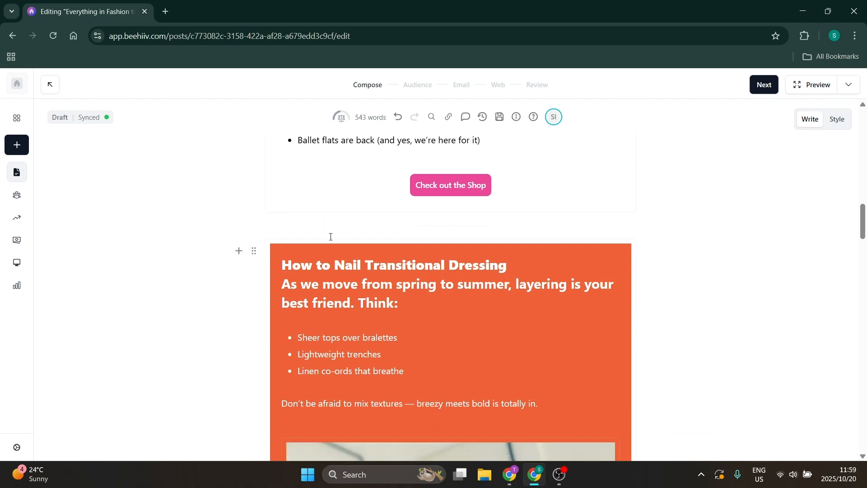
scroll(440, 221, up, 15)
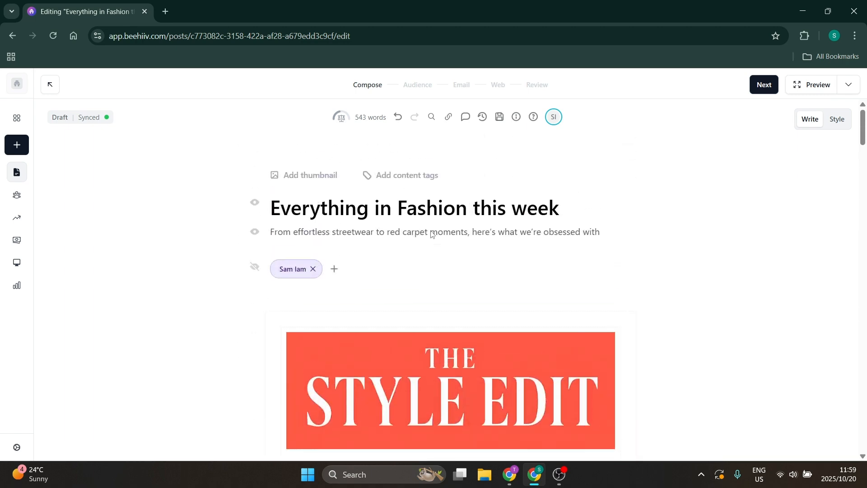
scroll(443, 292, down, 10)
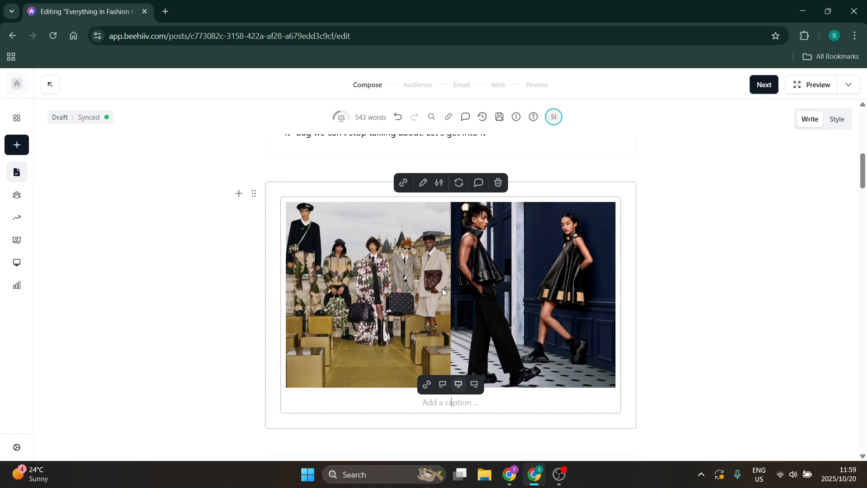
scroll(316, 301, up, 10)
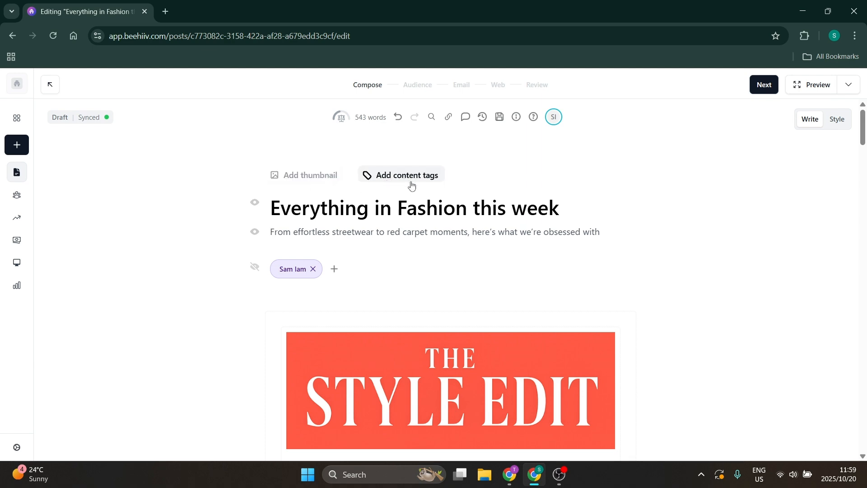
Review the whole draft down to the closing signature and return to the post title.
scroll(424, 254, down, 4)
scroll(450, 242, up, 2)
scroll(451, 242, down, 6)
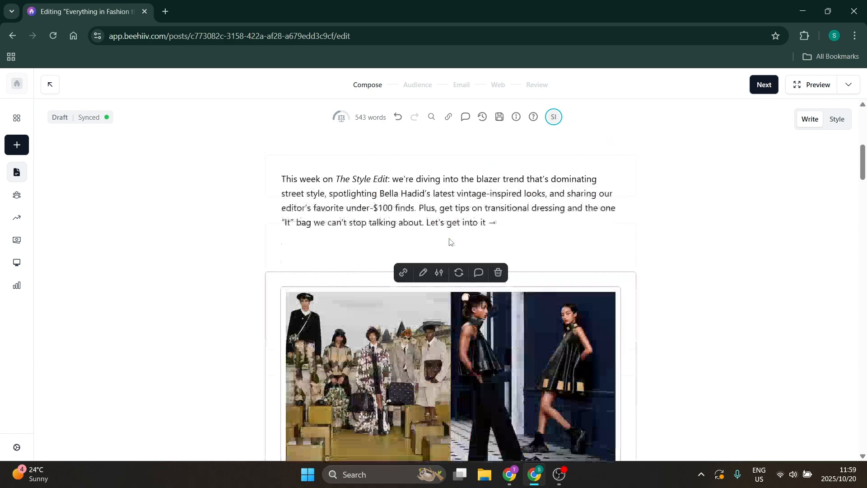
scroll(449, 243, down, 20)
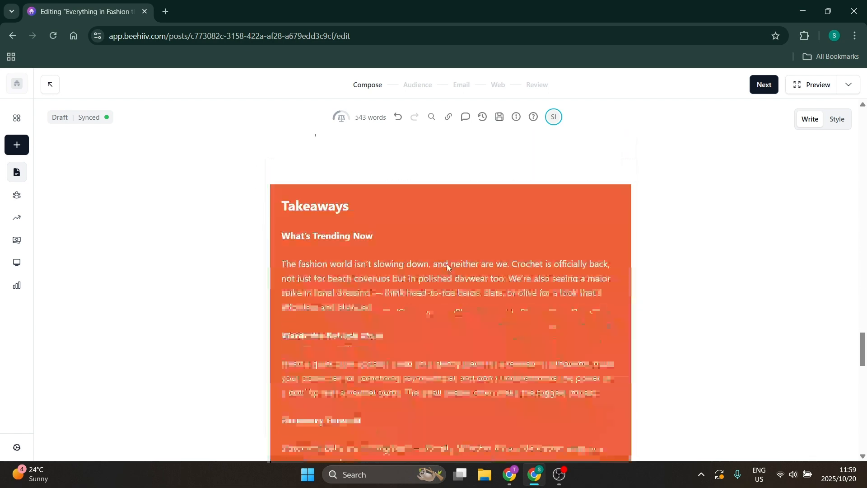
scroll(447, 266, down, 15)
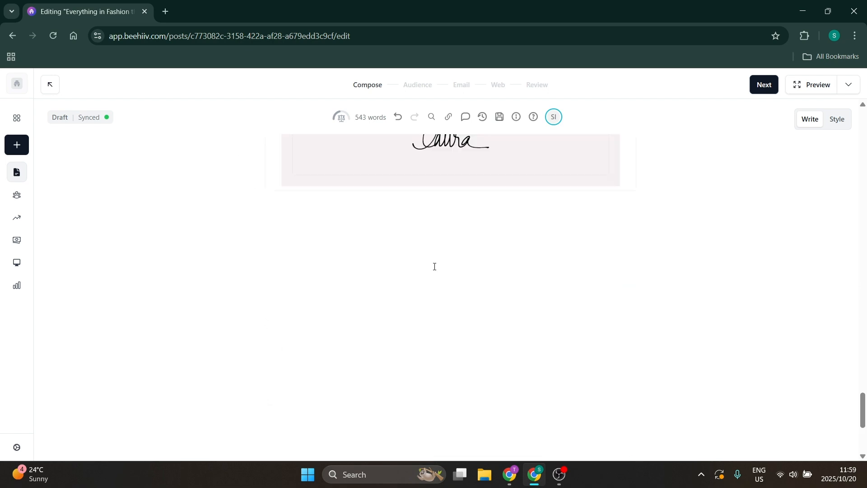
scroll(435, 266, up, 20)
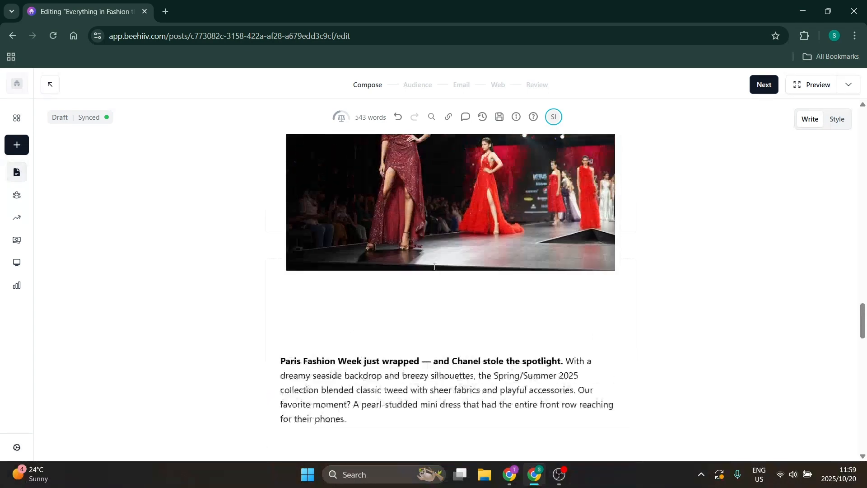
scroll(434, 267, up, 2)
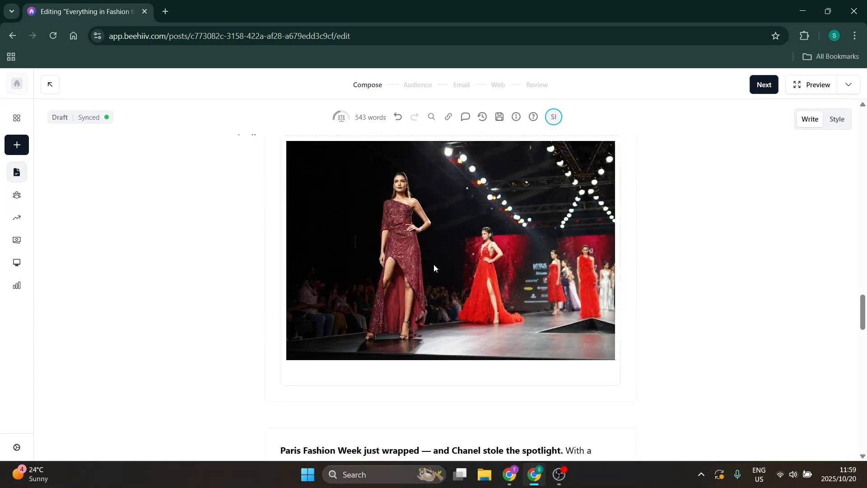
scroll(435, 266, up, 20)
scroll(440, 272, up, 15)
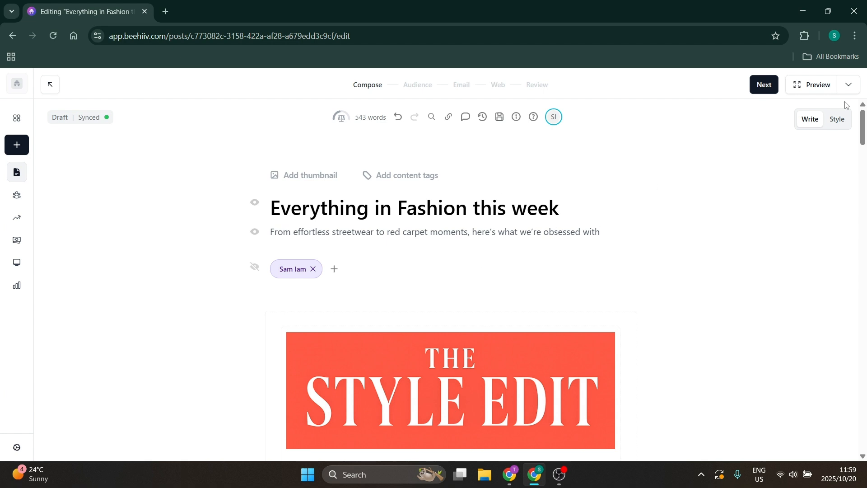
Open the post's style settings and examine the basic color options for backgrounds, text and links.
click(837, 119)
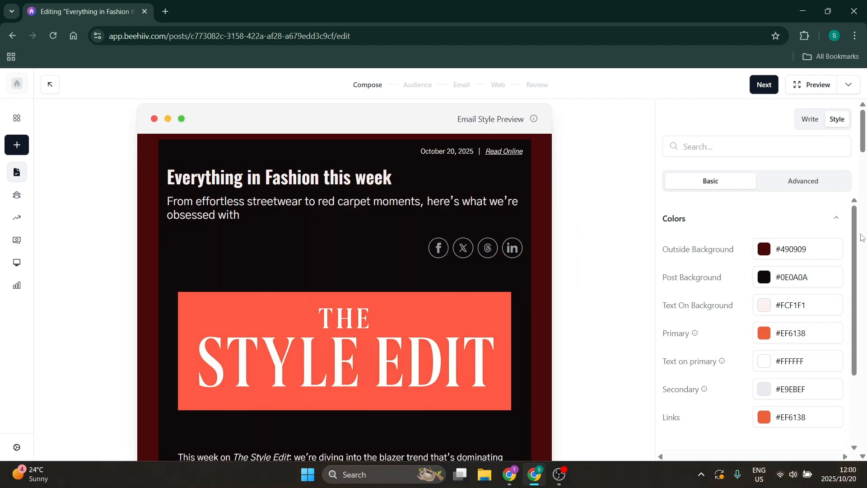
click(836, 219)
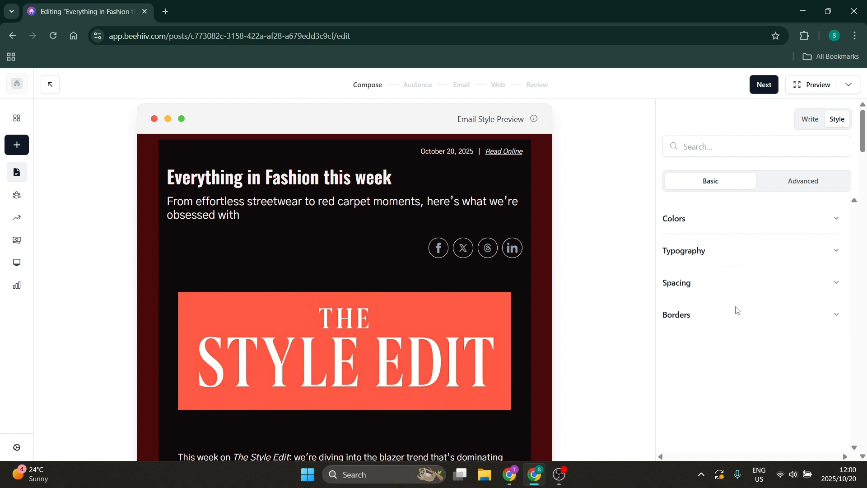
click(835, 219)
scroll(775, 252, down, 1)
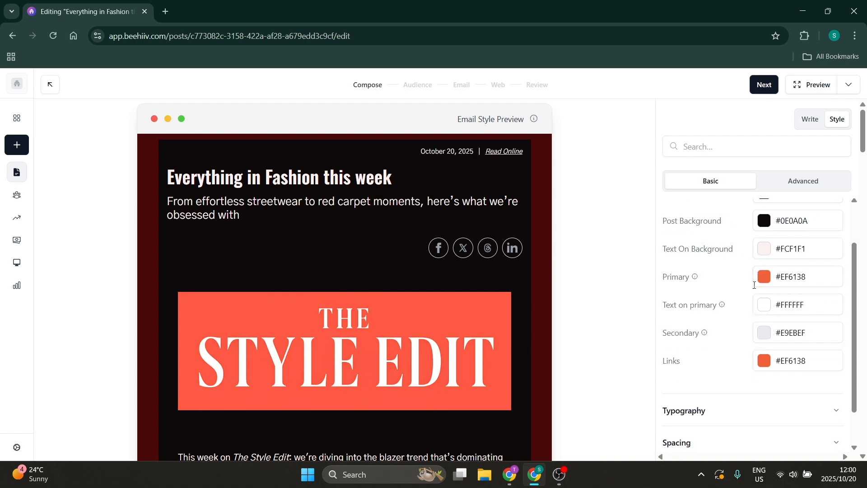
scroll(765, 307, up, 1)
scroll(761, 280, down, 2)
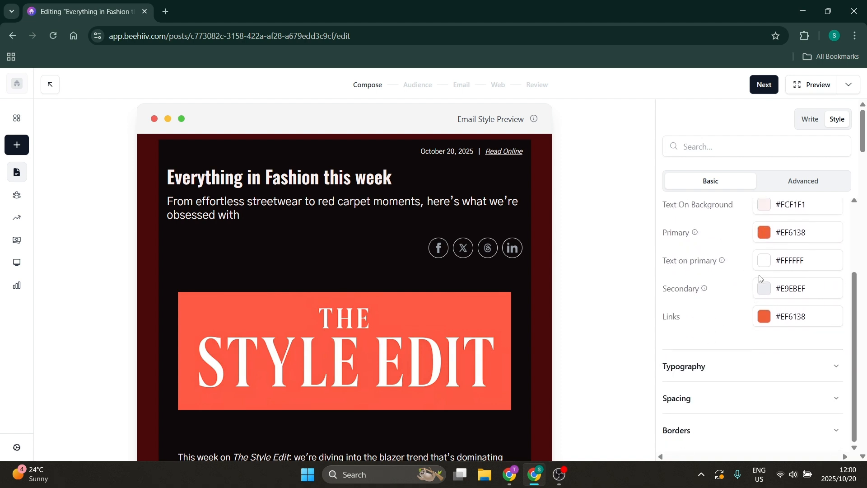
scroll(754, 339, up, 1)
scroll(761, 327, down, 1)
Expand the basic Typography, Spacing and Borders settings and examine their options.
click(839, 368)
scroll(767, 284, down, 3)
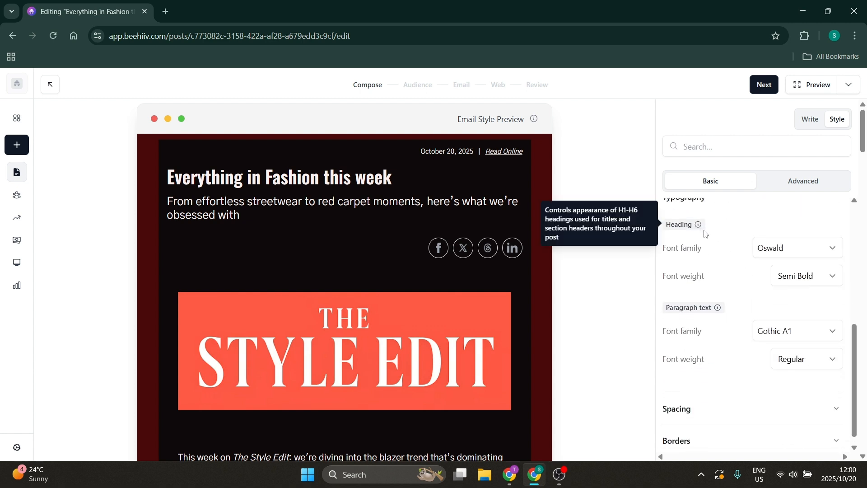
click(837, 398)
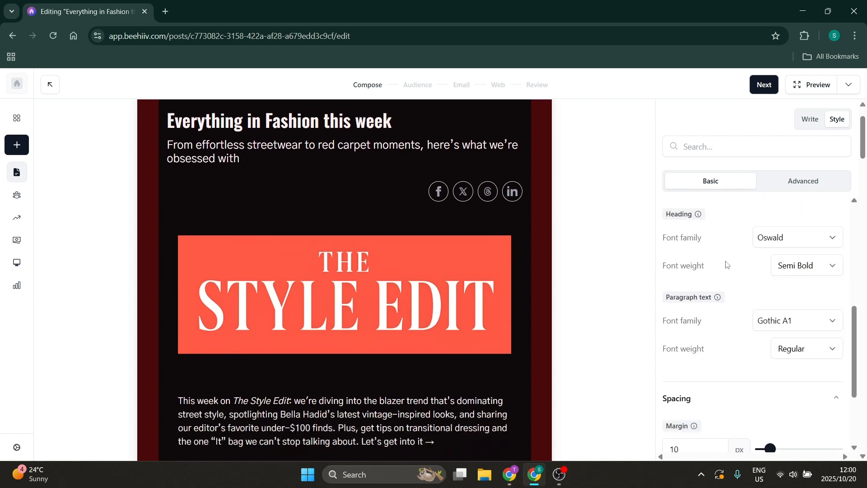
scroll(725, 271, down, 3)
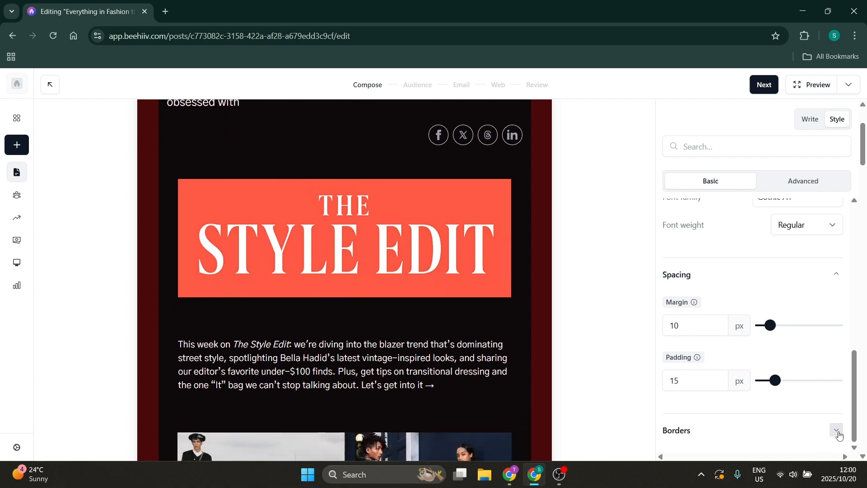
click(836, 429)
scroll(747, 304, down, 3)
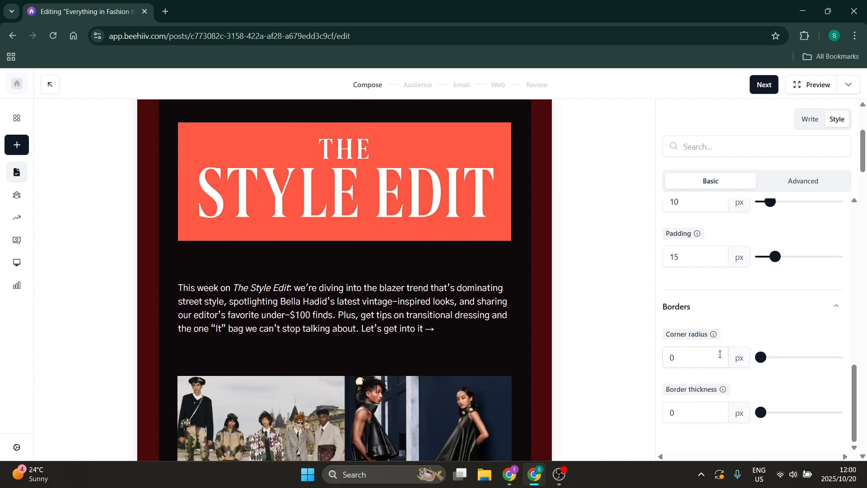
Switch to the advanced style settings and examine the Background options and colors.
click(796, 188)
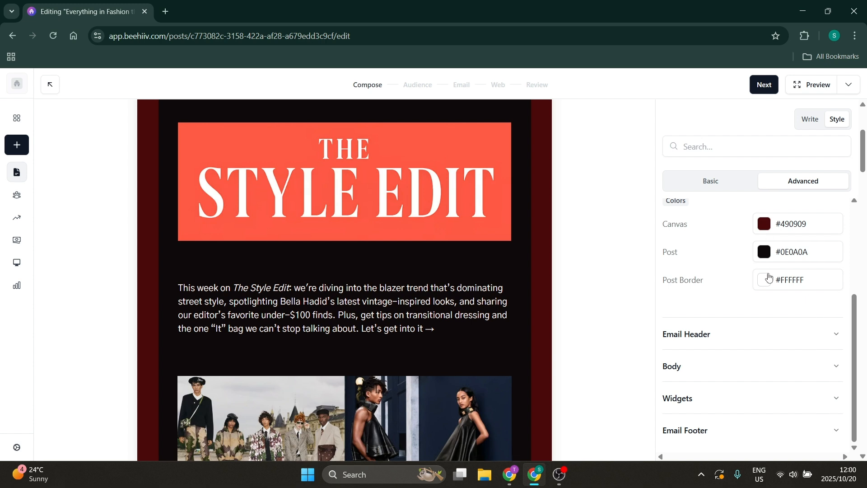
scroll(794, 310, up, 4)
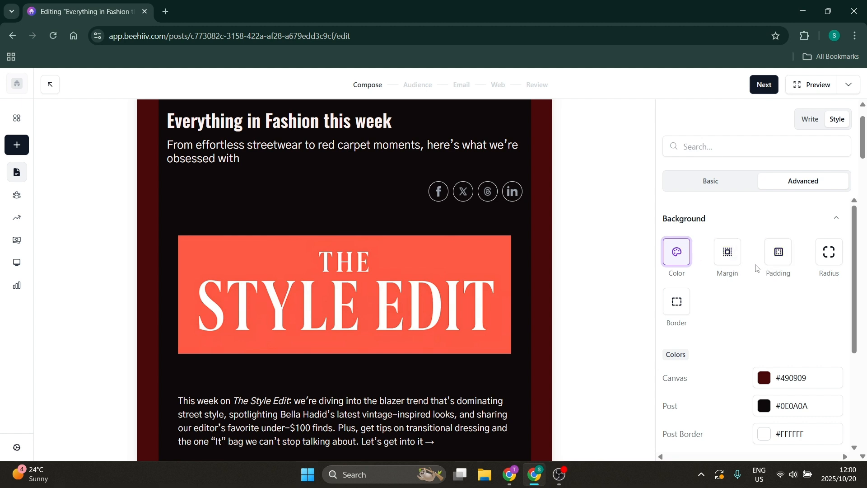
scroll(723, 280, down, 3)
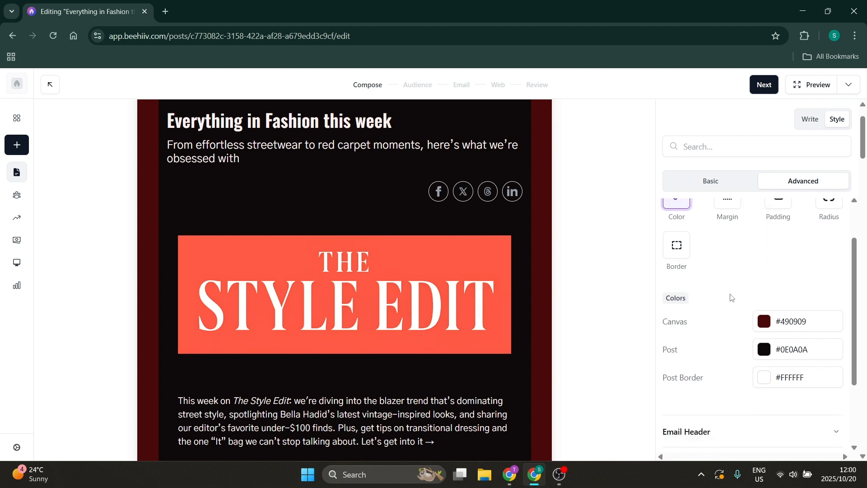
scroll(749, 276, down, 2)
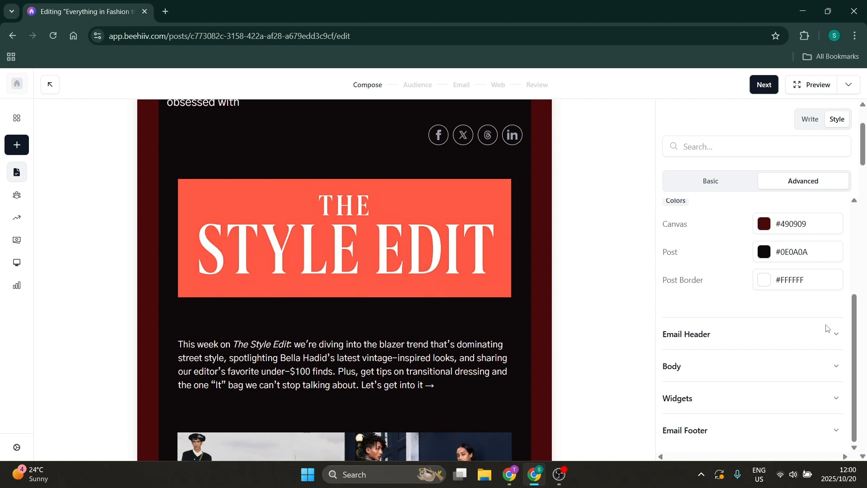
Expand the Email Header settings and examine the header title's font, alignment and vertical spacing options.
click(837, 335)
scroll(773, 271, down, 5)
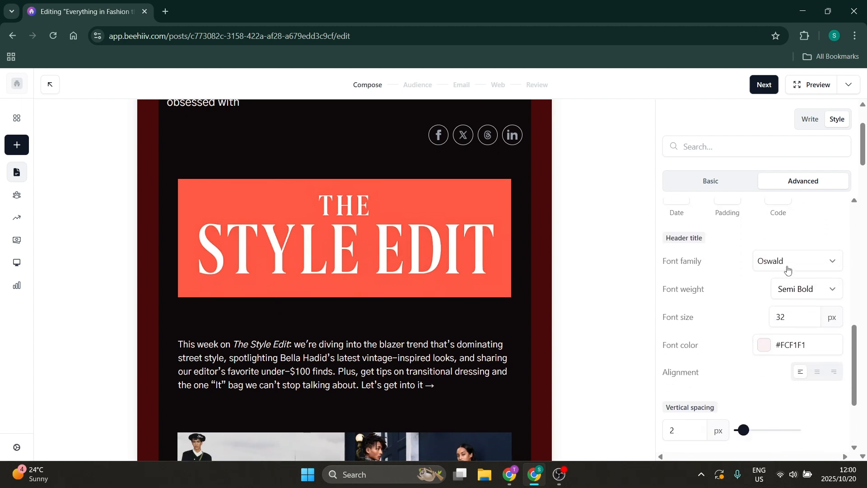
scroll(795, 276, down, 3)
scroll(838, 274, up, 2)
scroll(795, 271, down, 4)
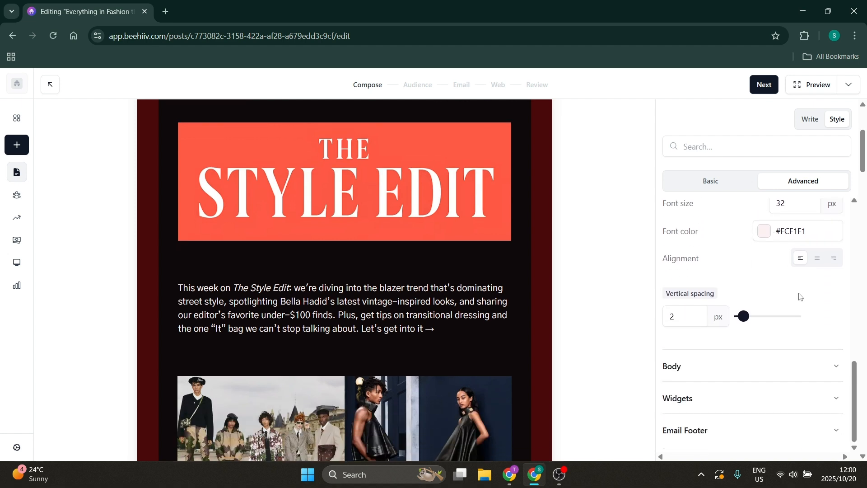
Expand the advanced Body style settings and examine the paragraph text's font, line height, color and gap options.
click(833, 364)
scroll(763, 297, down, 3)
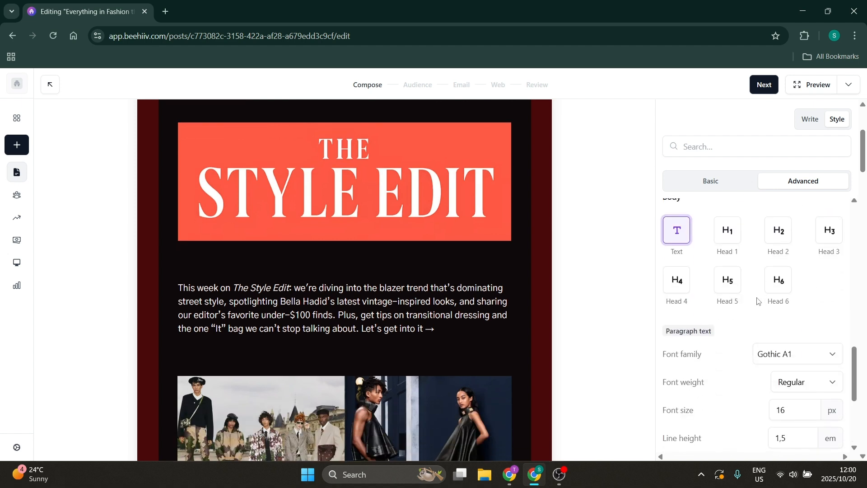
scroll(763, 296, down, 3)
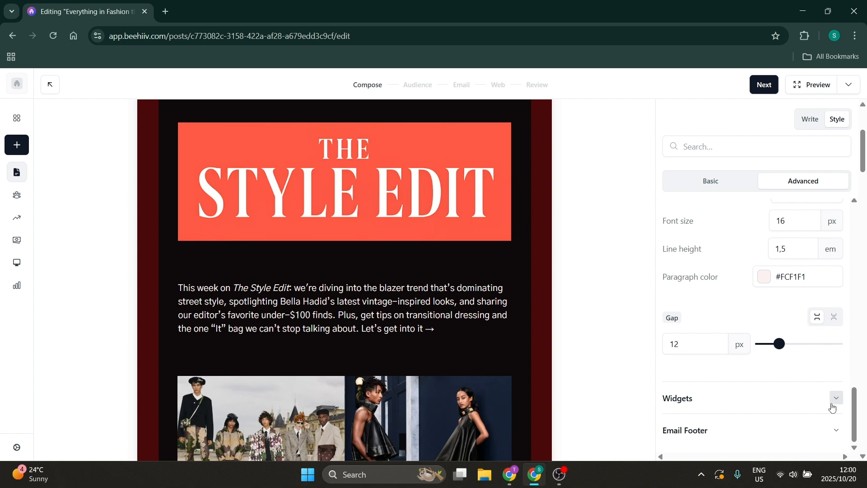
Expand the Widgets style settings and examine the link format and color options alongside the newsletter's content.
scroll(713, 311, down, 3)
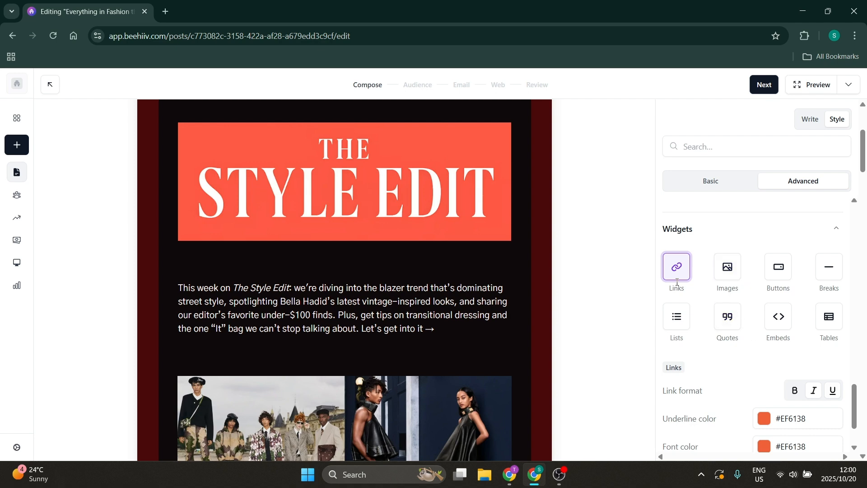
scroll(416, 307, down, 15)
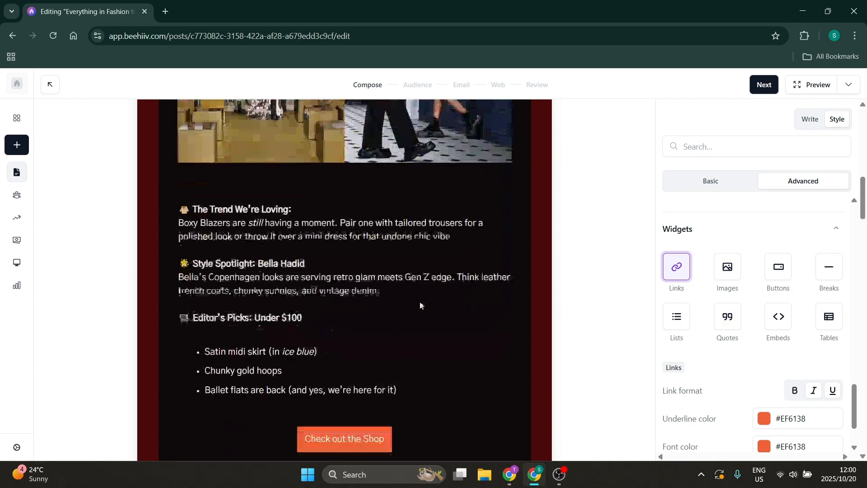
scroll(820, 347, down, 2)
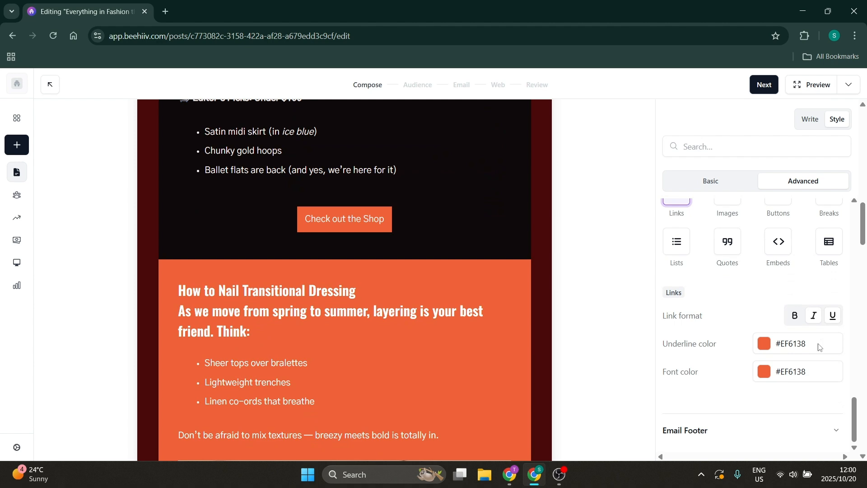
Expand the Email Footer style settings and examine the footer element categories and background color option.
click(839, 431)
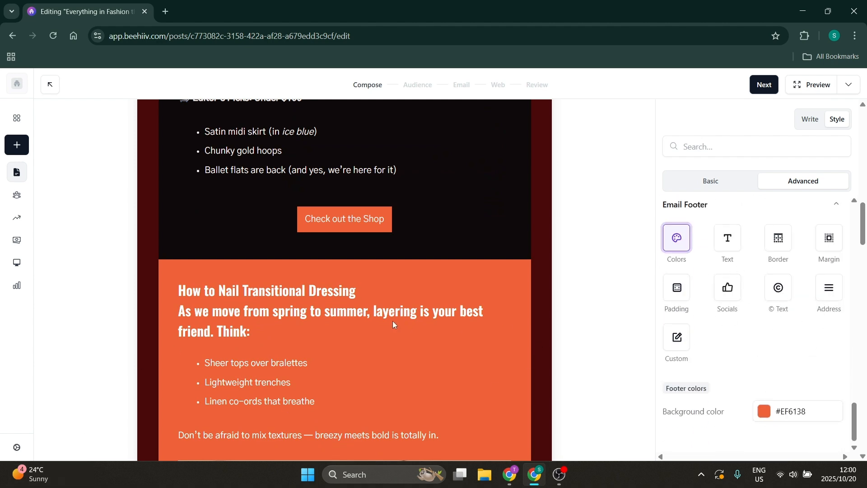
scroll(394, 324, down, 10)
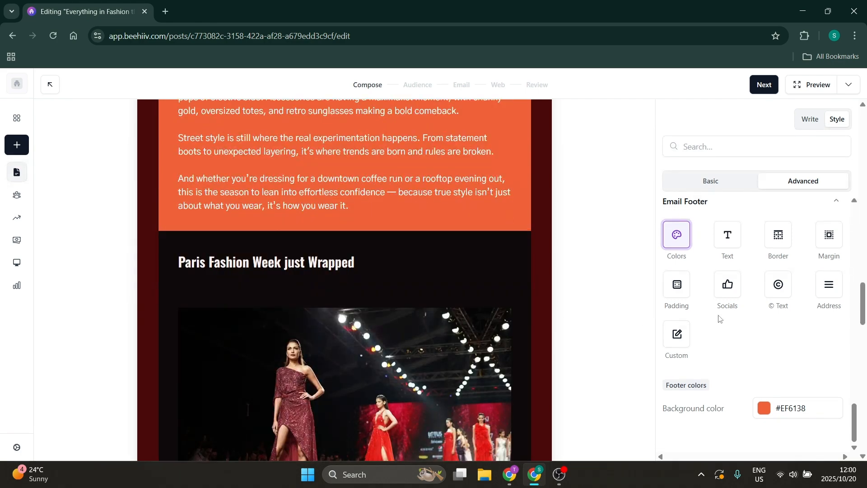
scroll(724, 302, up, 6)
scroll(610, 294, up, 8)
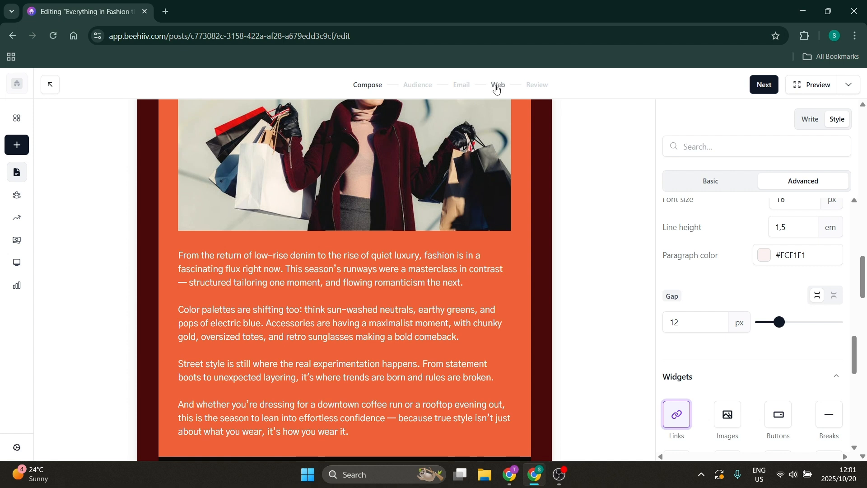
Go to the post's Review stage and examine the draft link and test email options, closing them when finished.
click(543, 86)
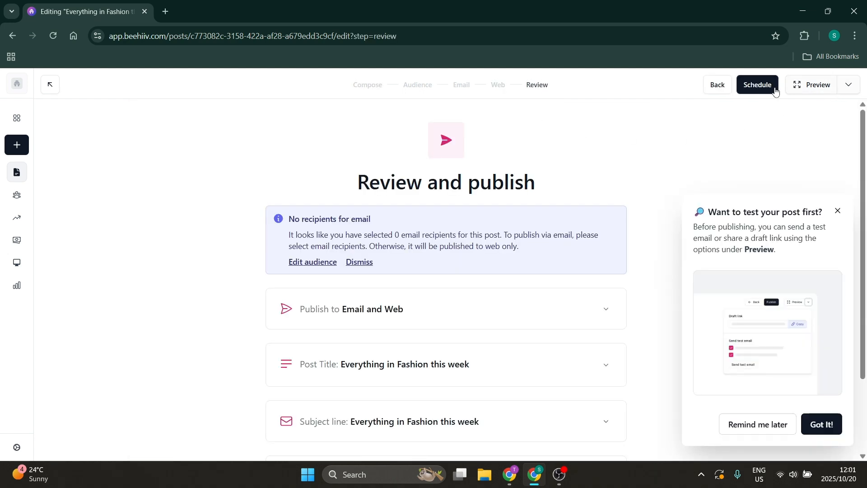
click(845, 87)
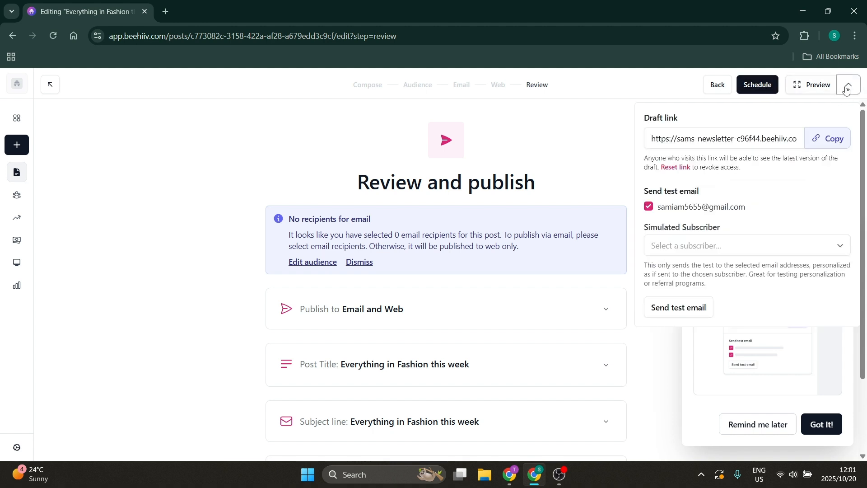
click(843, 89)
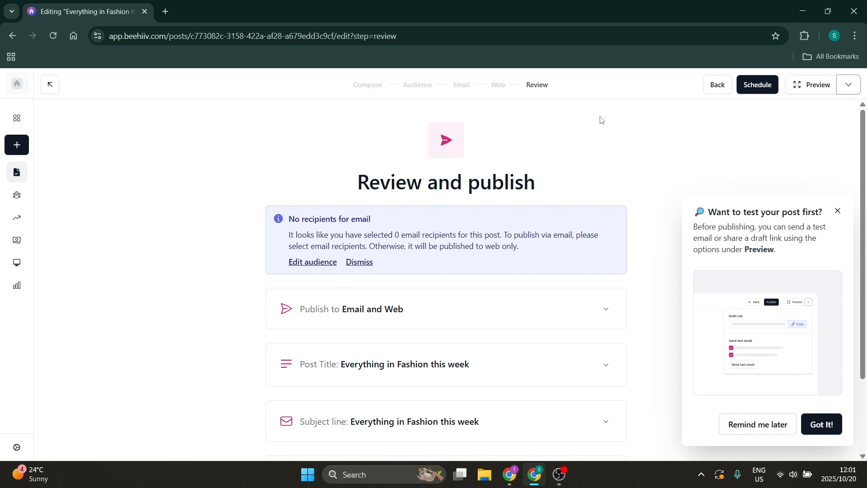